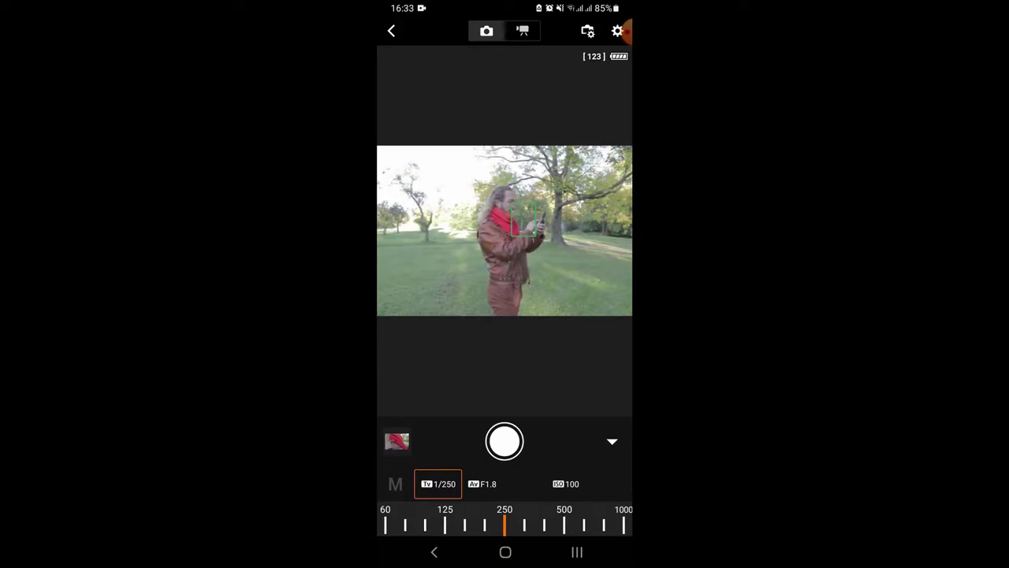
Move the AF point across the grass and branches, settling on the subject's chest.
{"action": "left_click", "coordinate": [431, 261]}
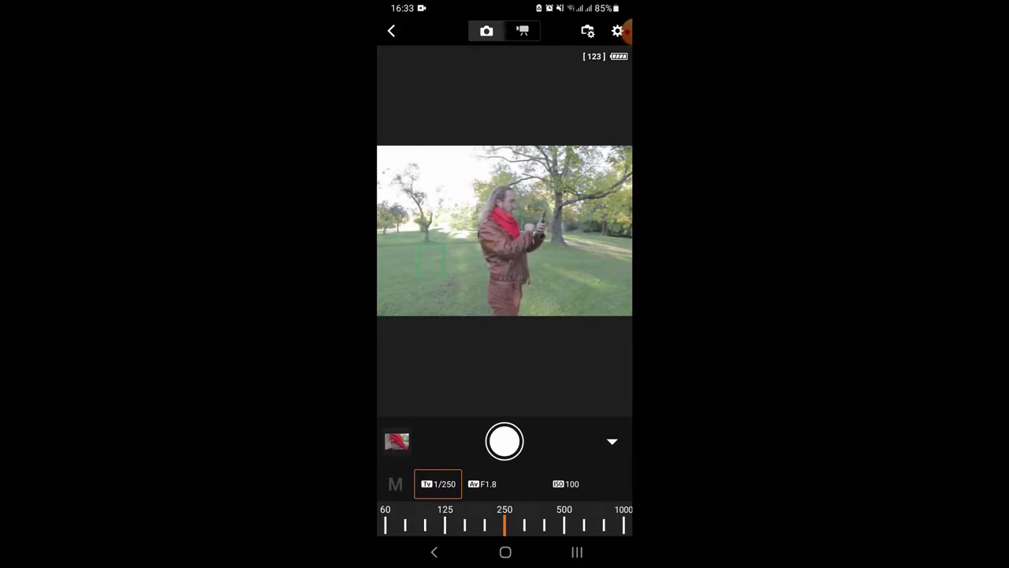
{"action": "left_click", "coordinate": [595, 179]}
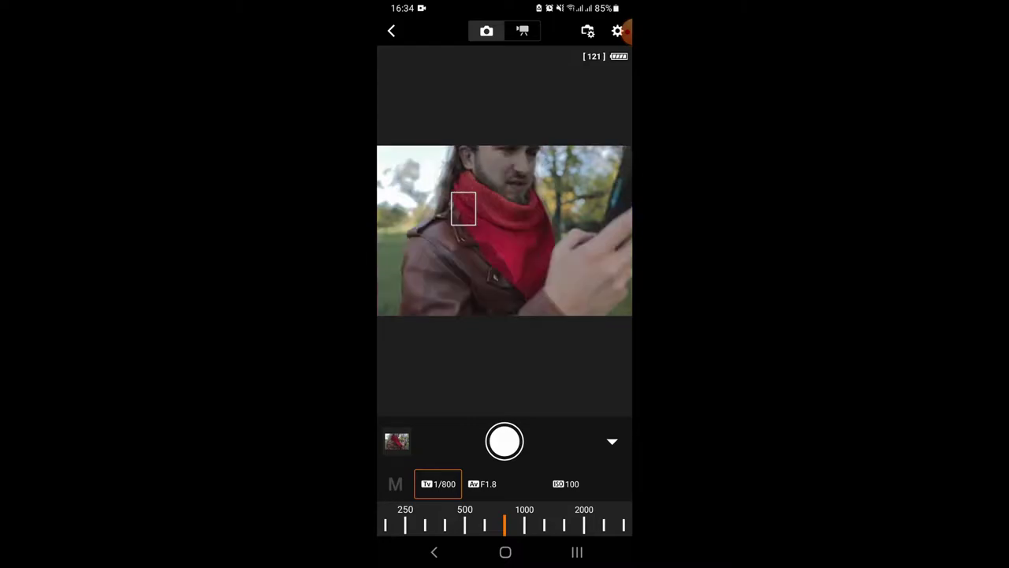
{"action": "left_click", "coordinate": [523, 274]}
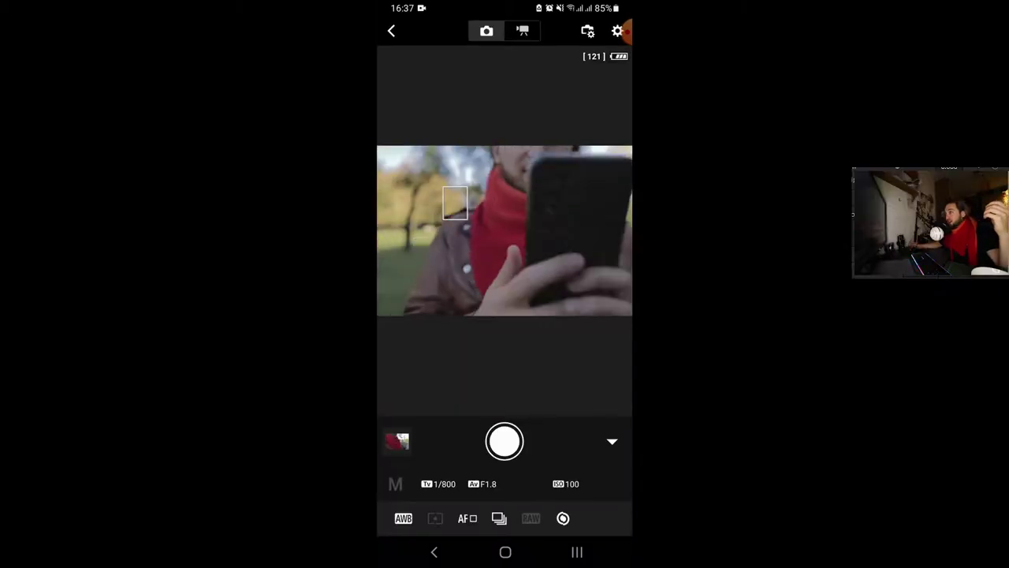
Shoot the scarf, then drag the shutter speed dial toward 1/160 s.
{"action": "left_click", "coordinate": [438, 483]}
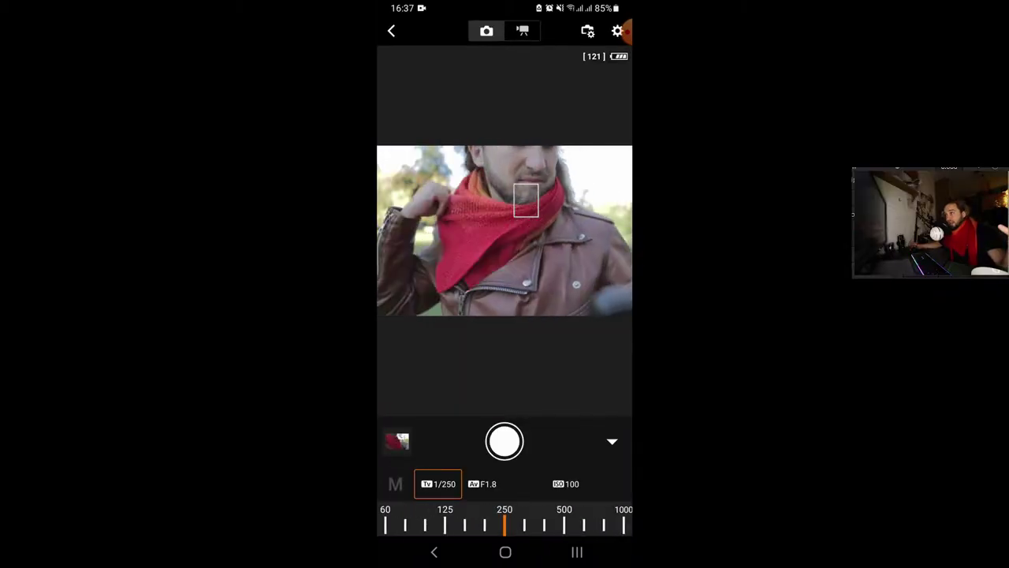
{"action": "left_click", "coordinate": [505, 441]}
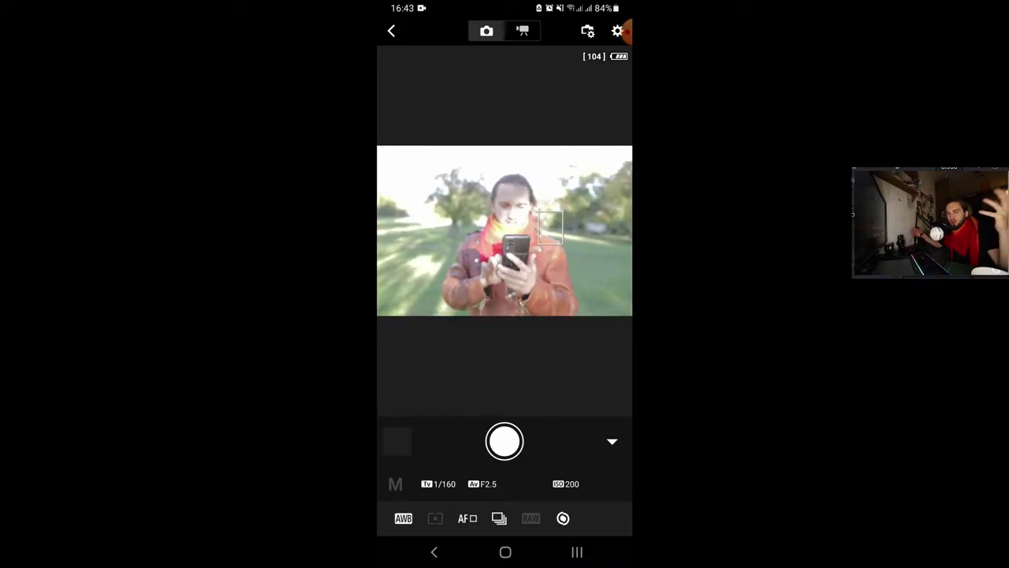
{"action": "left_click", "coordinate": [438, 483]}
{"action": "left_click_drag", "start_coordinate": [568, 521], "coordinate": [473, 522]}
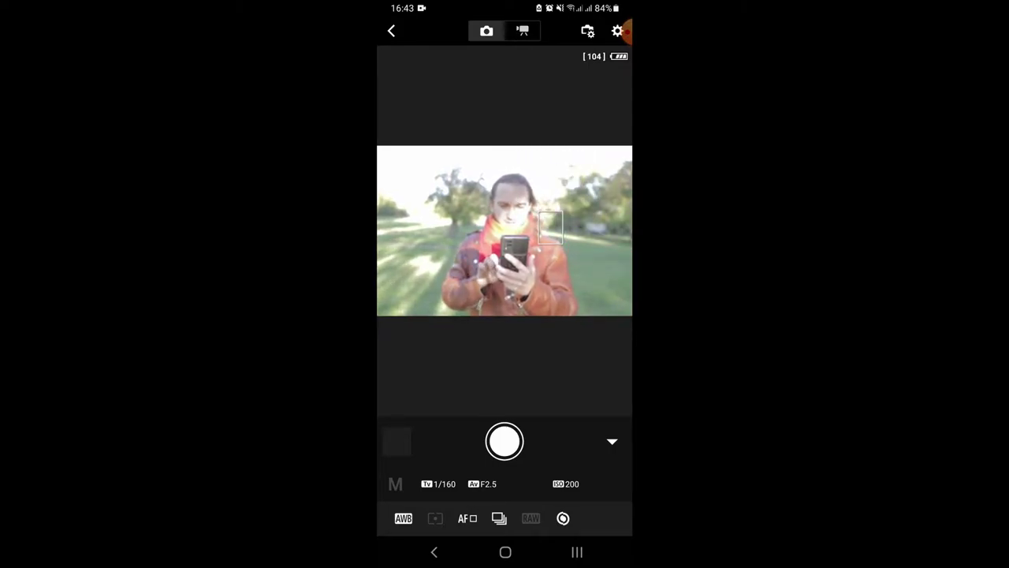
Set the aperture to F3.2 and return to the shutter speed setting.
{"action": "left_click", "coordinate": [438, 483]}
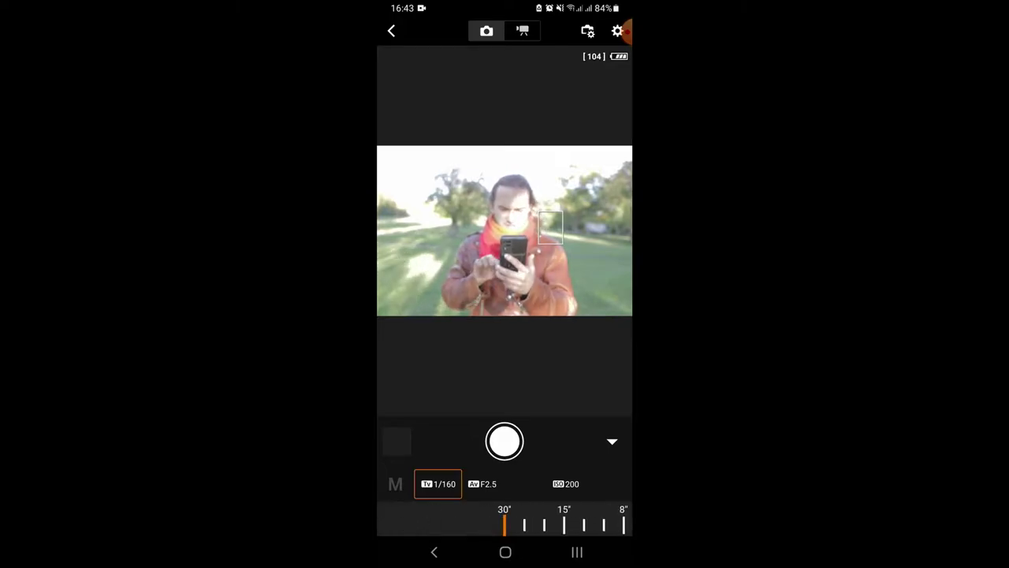
{"action": "left_click", "coordinate": [482, 483]}
{"action": "left_click_drag", "start_coordinate": [536, 522], "coordinate": [504, 523]}
{"action": "left_click", "coordinate": [439, 483]}
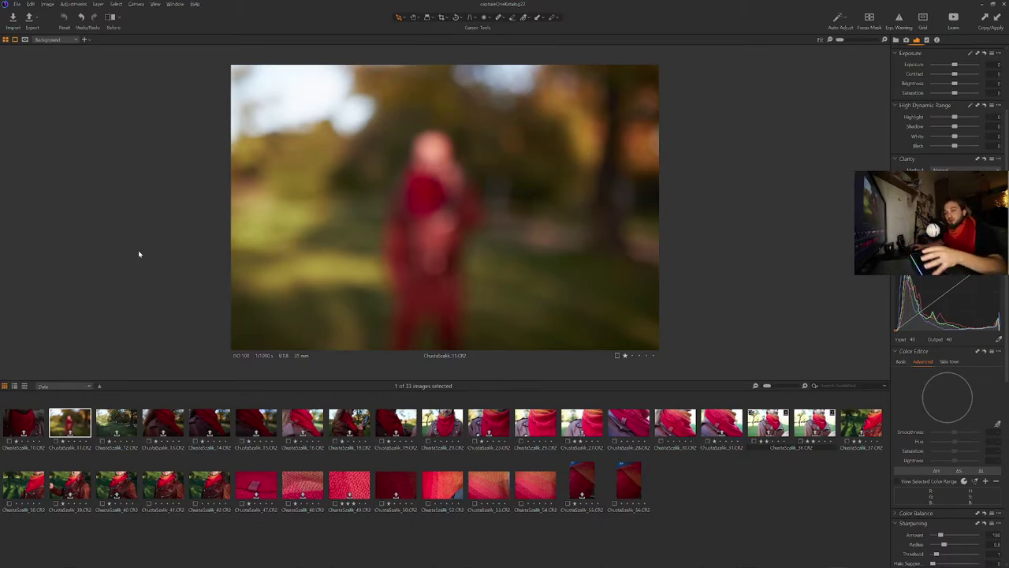
Show ChustaSzalik_14, then step forward to the leather-tag close-up ChustaSzalik_16.
{"action": "left_click", "coordinate": [206, 427]}
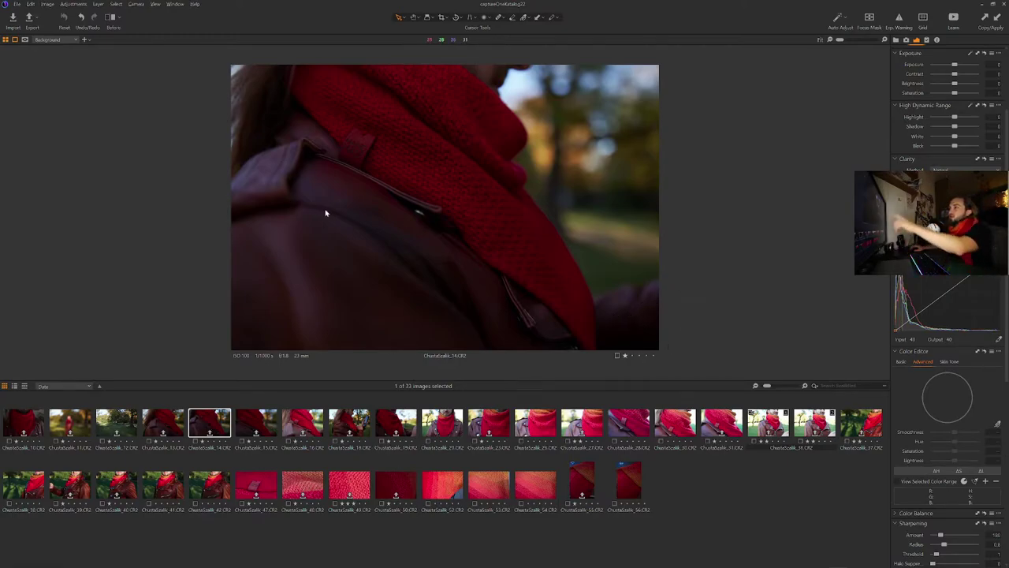
{"action": "key", "text": "Right"}
{"action": "key", "text": "Right"}
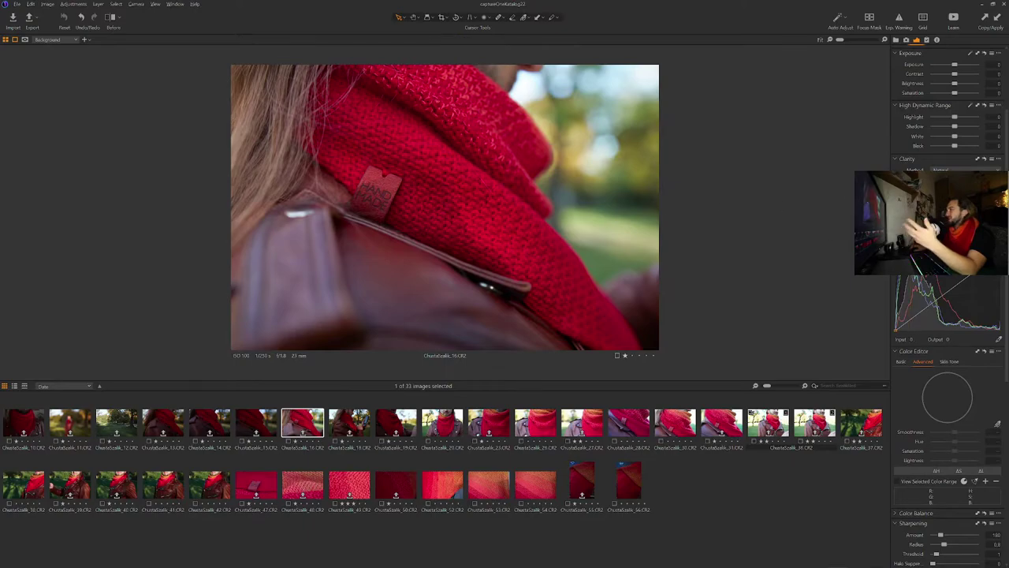
Darken the corners with a slight vignette, Amount about -1.16.
{"action": "scroll", "coordinate": [946, 315], "scroll_direction": "up", "scroll_amount": 3}
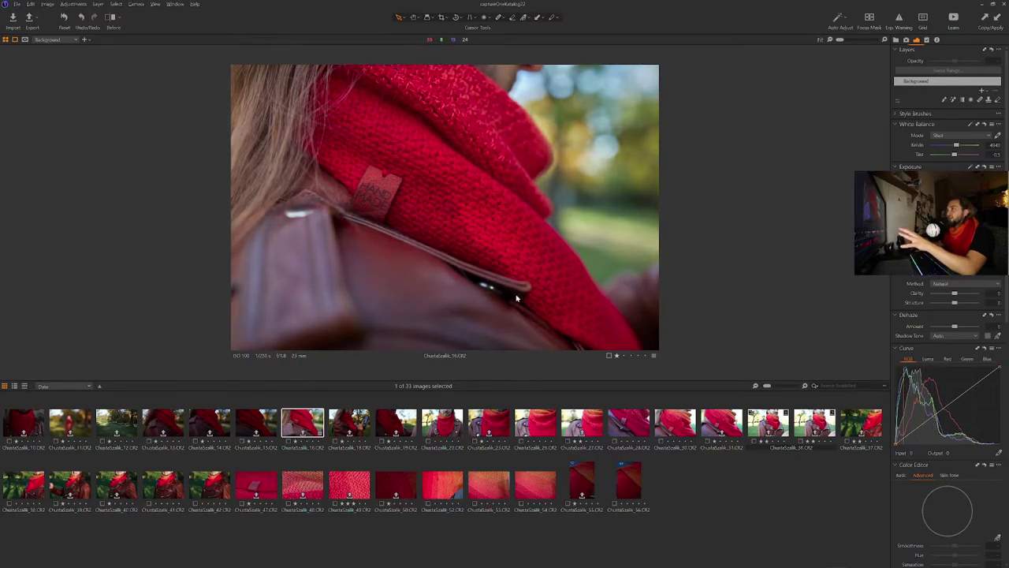
{"action": "scroll", "coordinate": [956, 343], "scroll_direction": "down", "scroll_amount": 10}
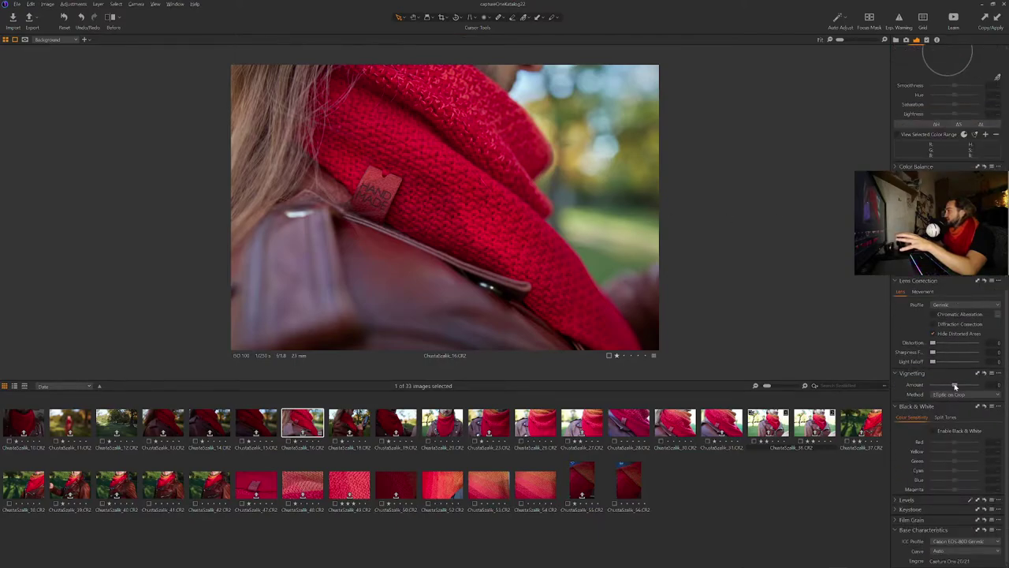
{"action": "left_click_drag", "start_coordinate": [955, 386], "coordinate": [951, 385]}
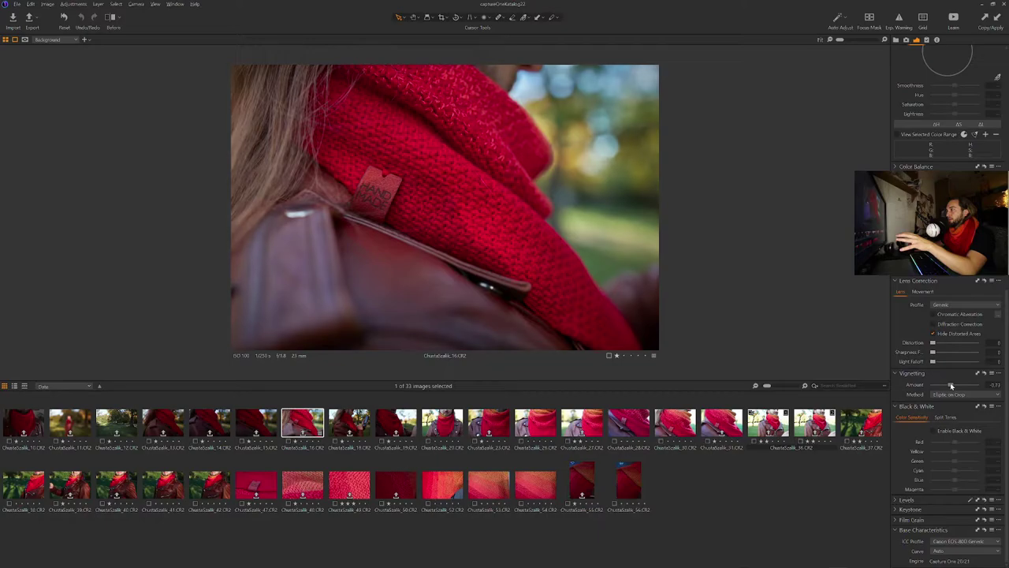
Try brightening with a tone curve point, then undo it.
{"action": "scroll", "coordinate": [950, 315], "scroll_direction": "up", "scroll_amount": 10}
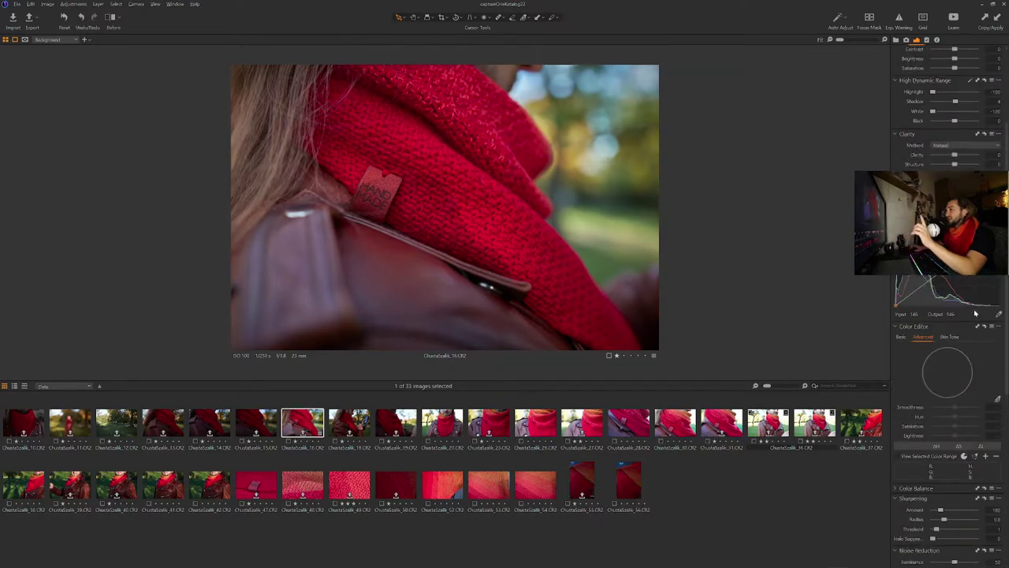
{"action": "left_click_drag", "start_coordinate": [943, 408], "coordinate": [940, 398]}
{"action": "key", "text": "ctrl+z"}
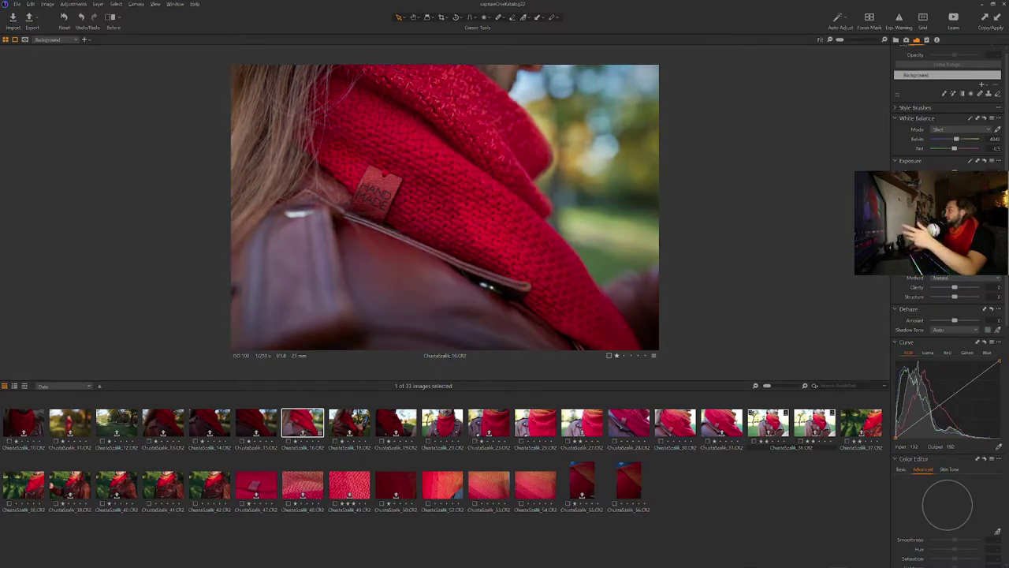
Draw a radial gradient mask, rotate and fit it over the leather tag, then hide the overlay.
{"action": "left_click", "coordinate": [973, 96]}
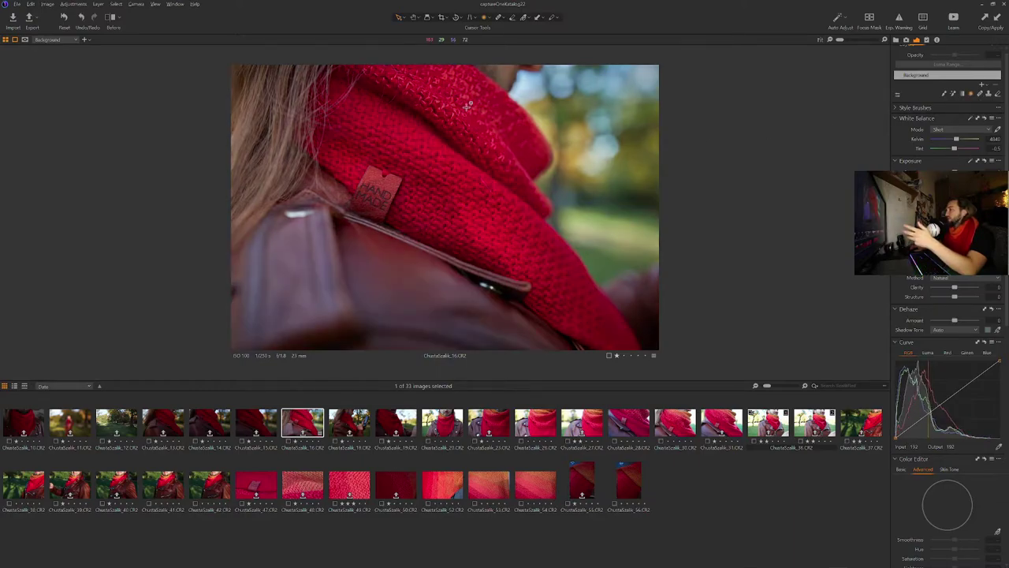
{"action": "mouse_move", "coordinate": [382, 116]}
{"action": "left_mouse_down"}
{"action": "mouse_move", "coordinate": [442, 118]}
{"action": "mouse_move", "coordinate": [641, 206]}
{"action": "left_mouse_up"}
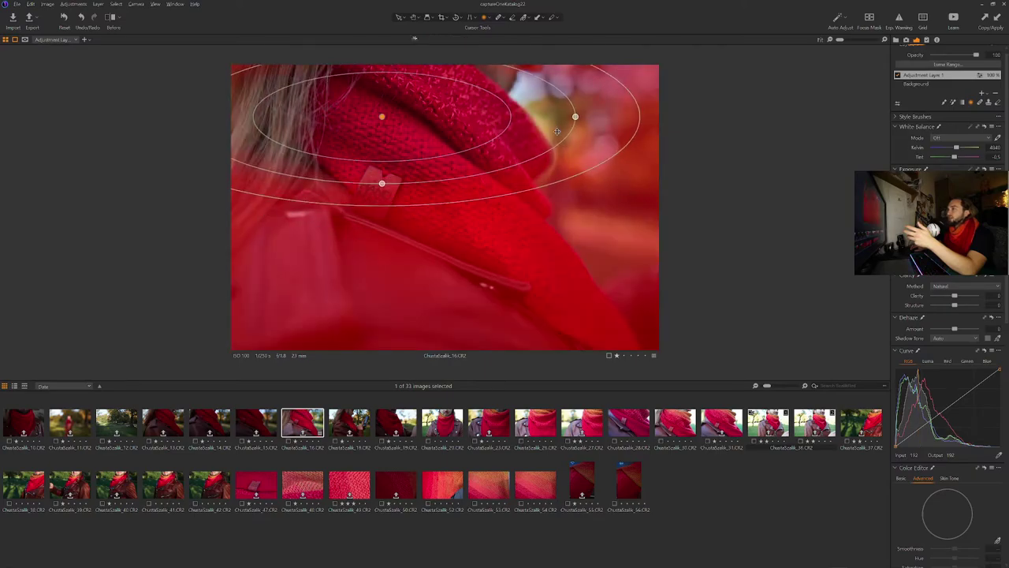
{"action": "left_click_drag", "start_coordinate": [562, 143], "coordinate": [526, 228]}
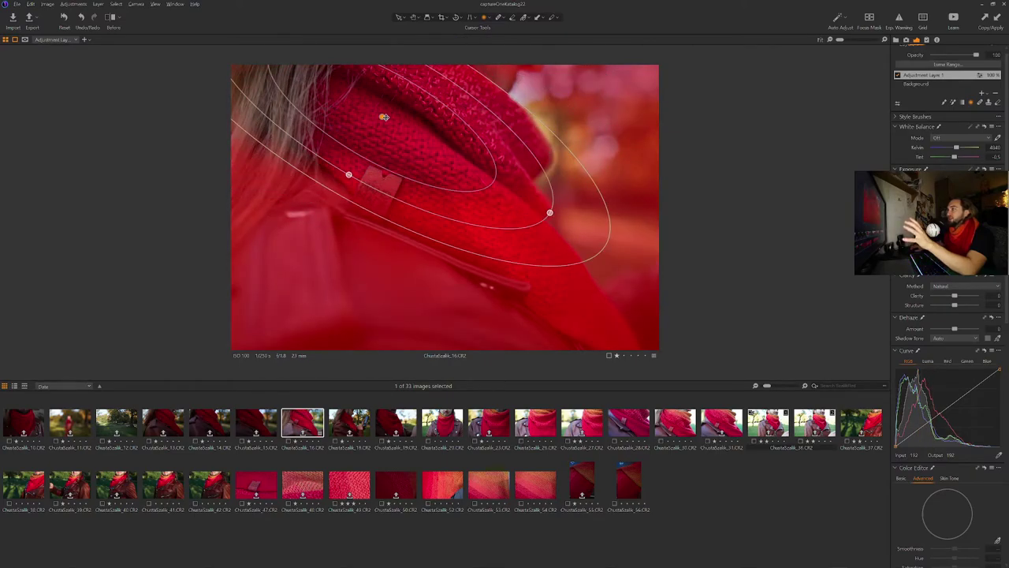
{"action": "left_click_drag", "start_coordinate": [382, 118], "coordinate": [402, 187]}
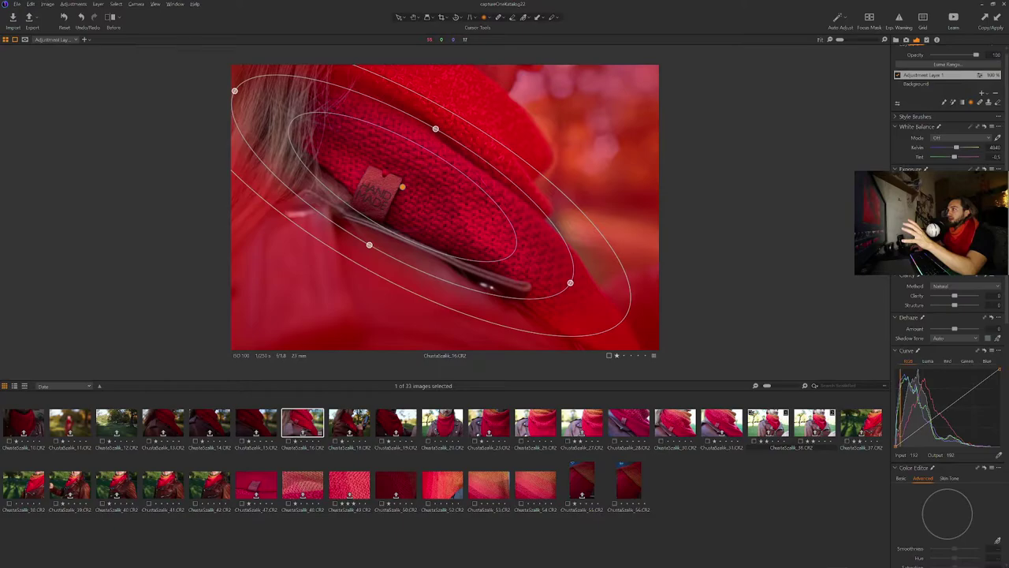
{"action": "left_click_drag", "start_coordinate": [433, 137], "coordinate": [448, 112]}
{"action": "left_click_drag", "start_coordinate": [404, 186], "coordinate": [418, 175]}
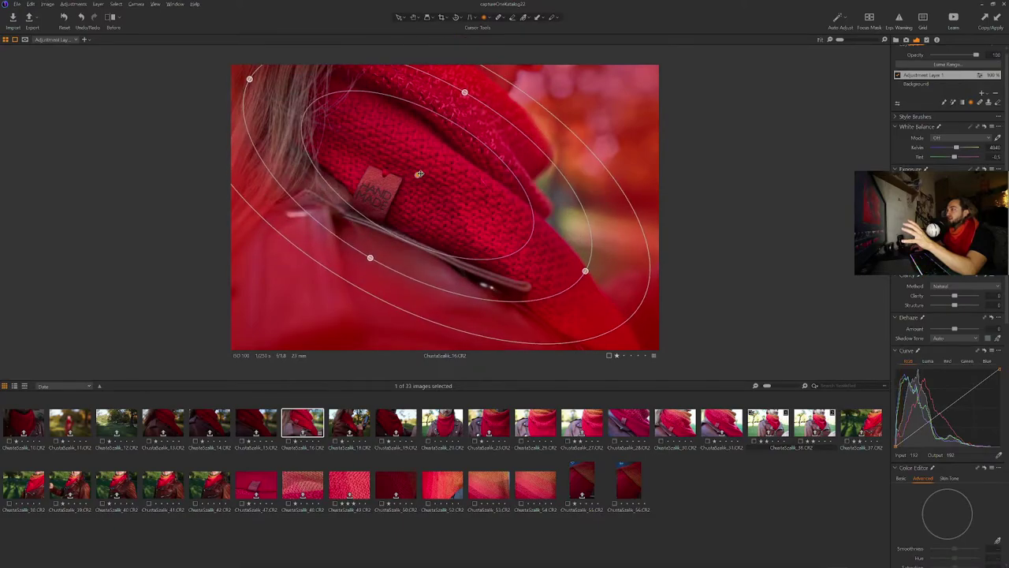
{"action": "left_click", "coordinate": [97, 4]}
{"action": "left_click", "coordinate": [138, 94]}
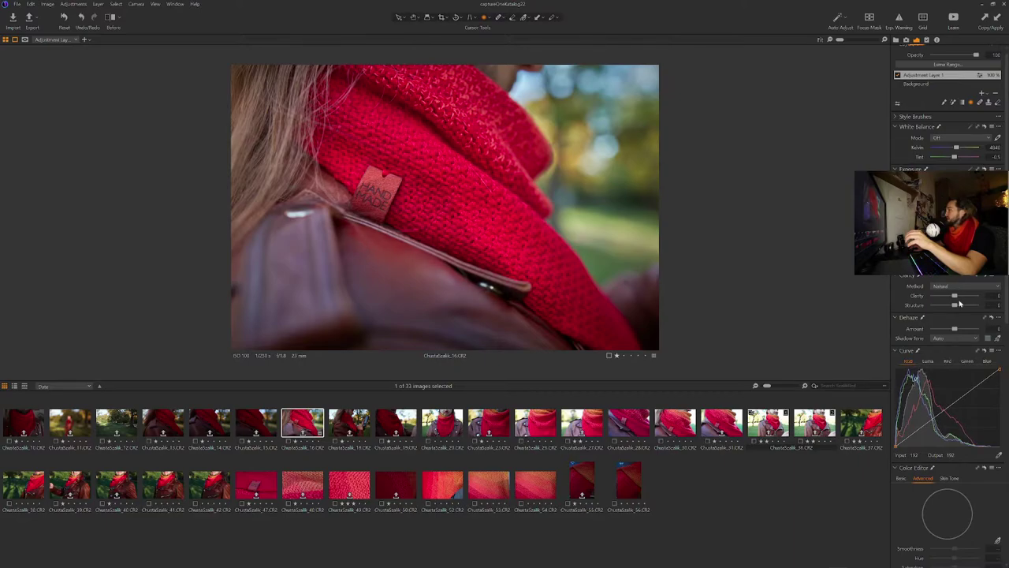
Set Adjustment Layer 1 clarity to about 22, then return to the Background layer.
{"action": "left_click_drag", "start_coordinate": [957, 297], "coordinate": [932, 293]}
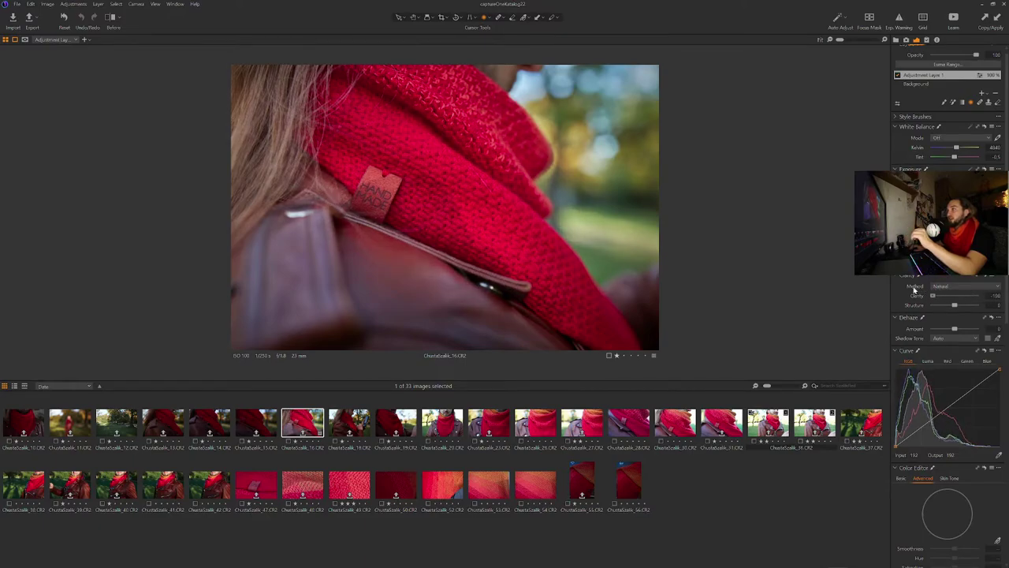
{"action": "left_click_drag", "start_coordinate": [932, 295], "coordinate": [955, 295]}
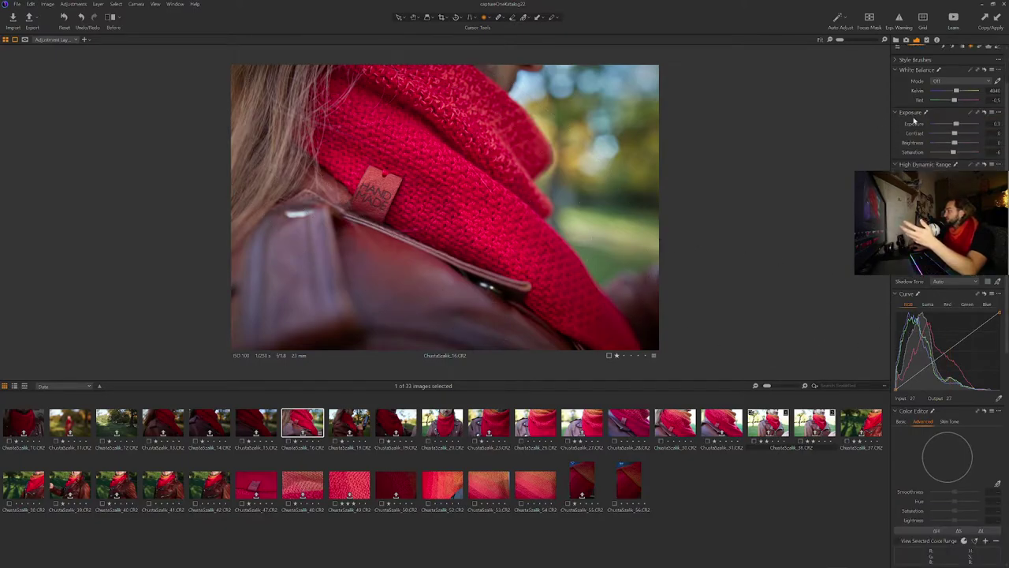
{"action": "left_click", "coordinate": [921, 91]}
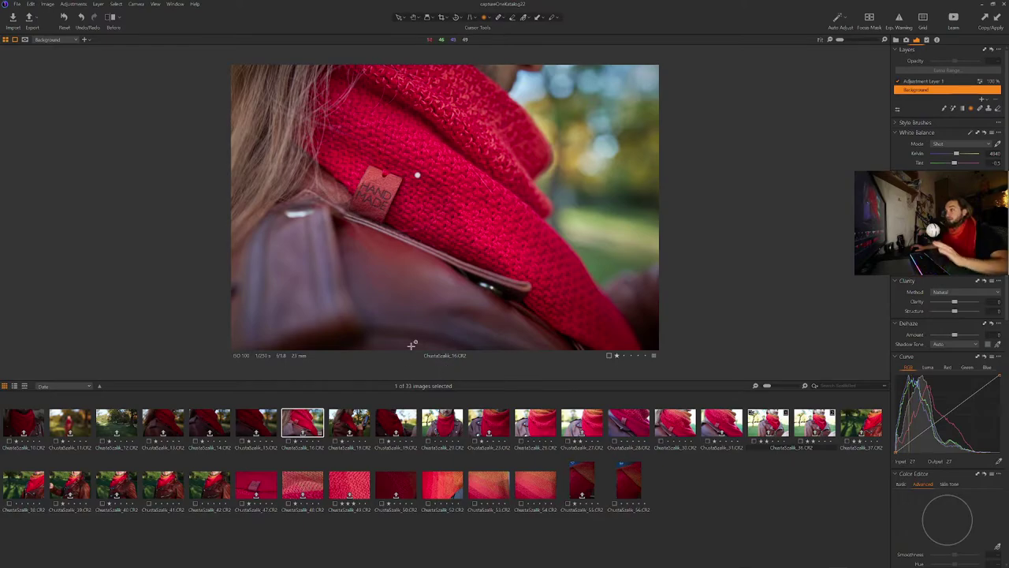
Raise the Sharpening Amount from 180 to 226.
{"action": "scroll", "coordinate": [940, 473], "scroll_direction": "down", "scroll_amount": 5}
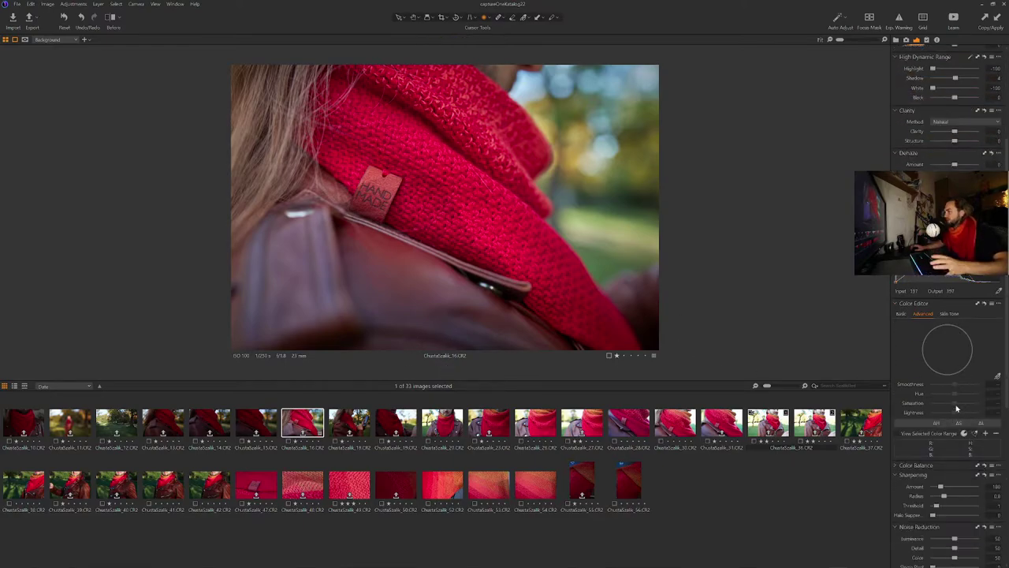
{"action": "left_click_drag", "start_coordinate": [941, 335], "coordinate": [947, 338]}
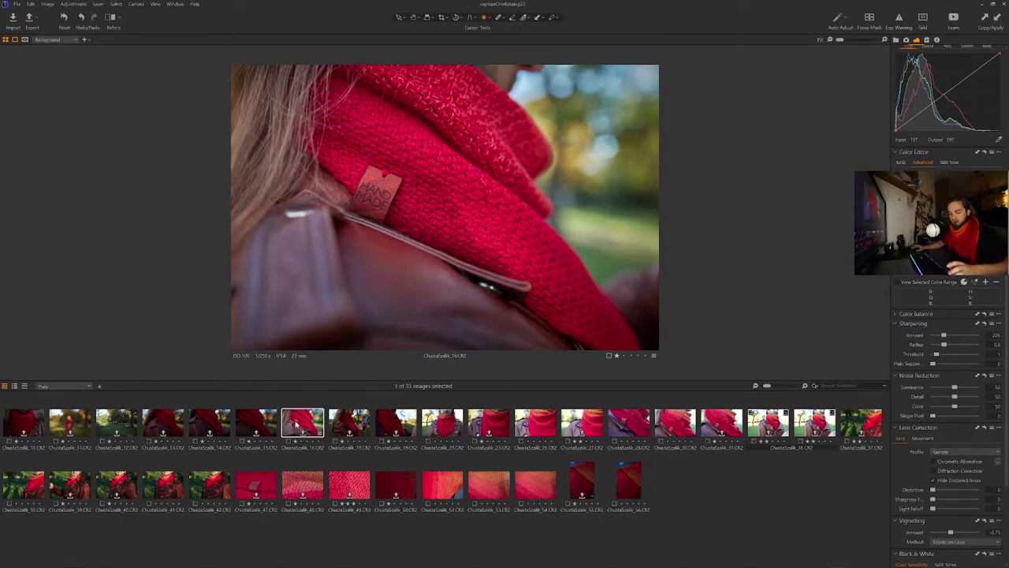
View ChustaSzalik_18, select all 33 photos, then narrow the selection to ChustaSzalik_42.
{"action": "left_click", "coordinate": [365, 420]}
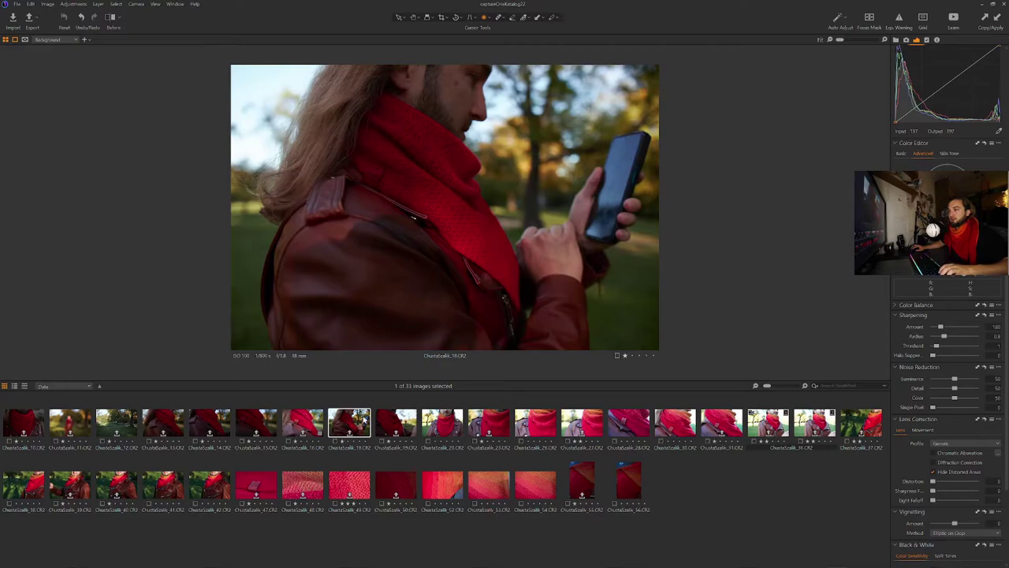
{"action": "key", "text": "ctrl+a"}
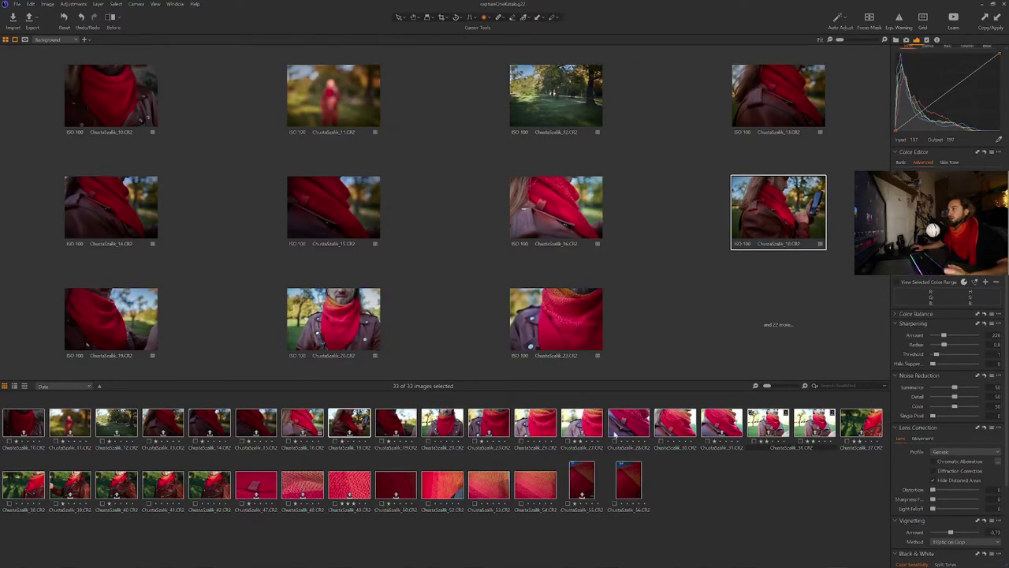
{"action": "left_click", "coordinate": [209, 487]}
{"action": "left_click", "coordinate": [218, 534]}
{"action": "left_click", "coordinate": [209, 485]}
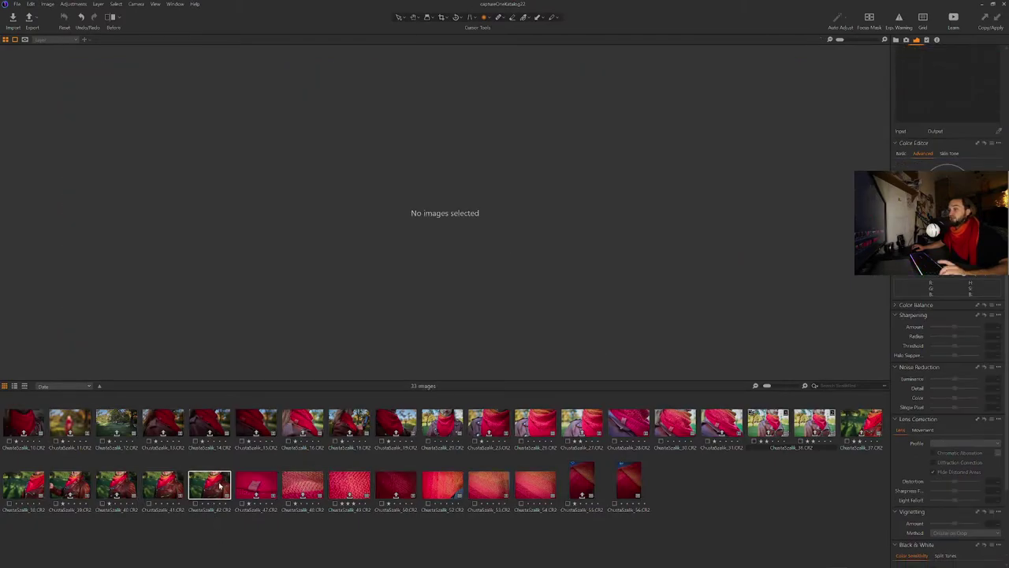
{"action": "scroll", "coordinate": [912, 105], "scroll_direction": "up", "scroll_amount": 8}
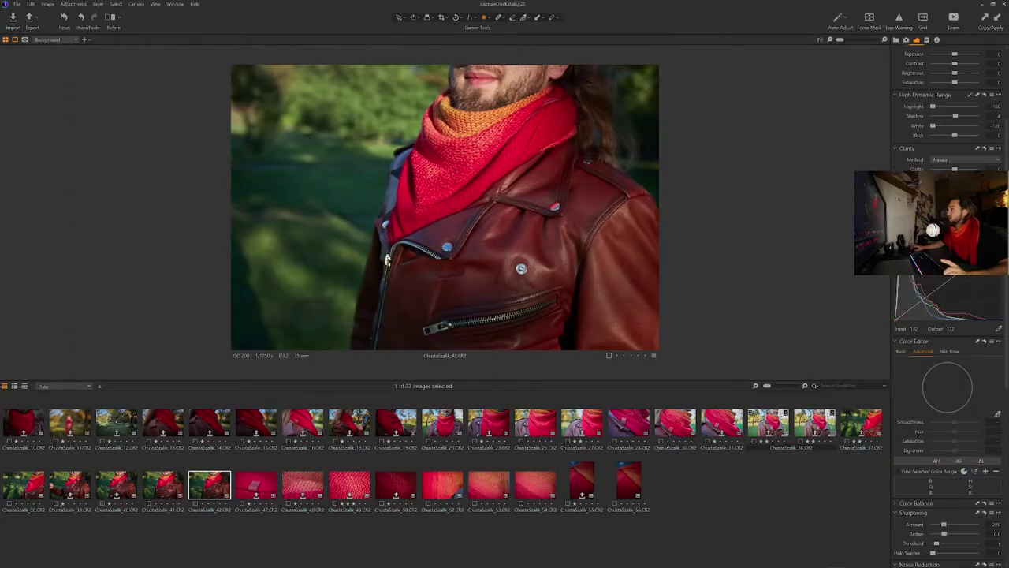
Crop photo 42 tightly around the scarf and neckline, then add Heal Layer 1.
{"action": "scroll", "coordinate": [918, 86], "scroll_direction": "up", "scroll_amount": 2}
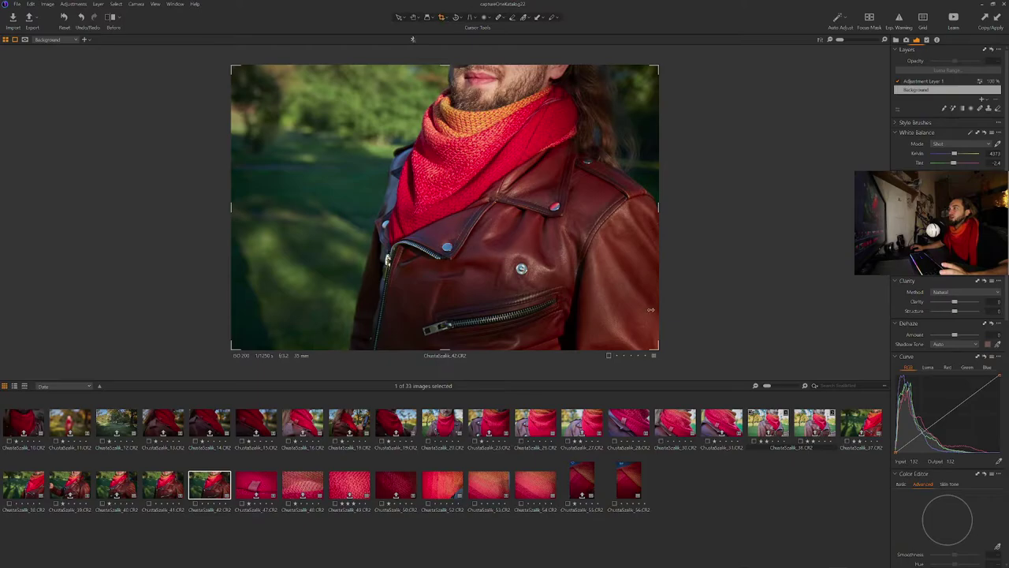
{"action": "left_click", "coordinate": [441, 17]}
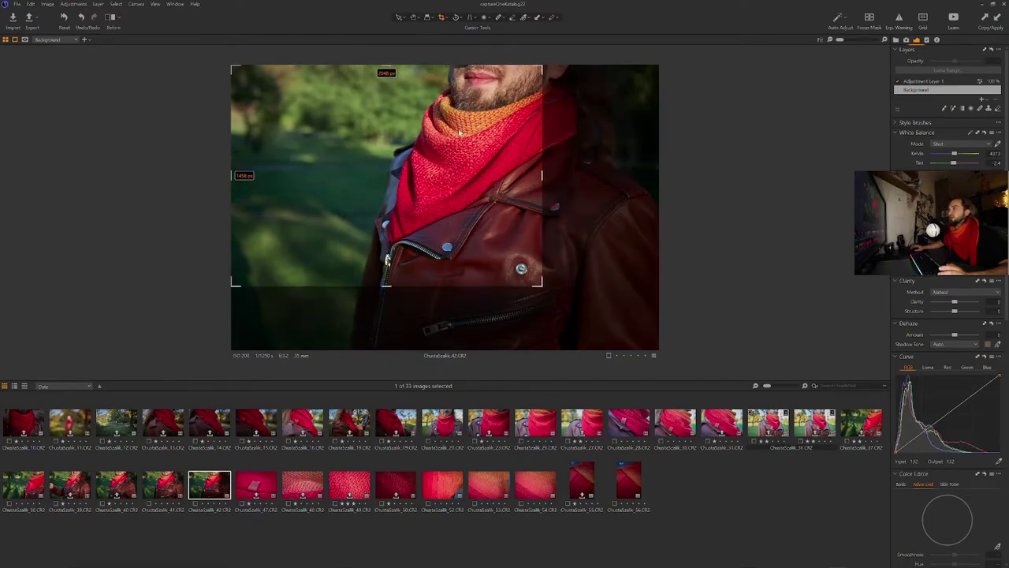
{"action": "left_click_drag", "start_coordinate": [460, 132], "coordinate": [437, 166]}
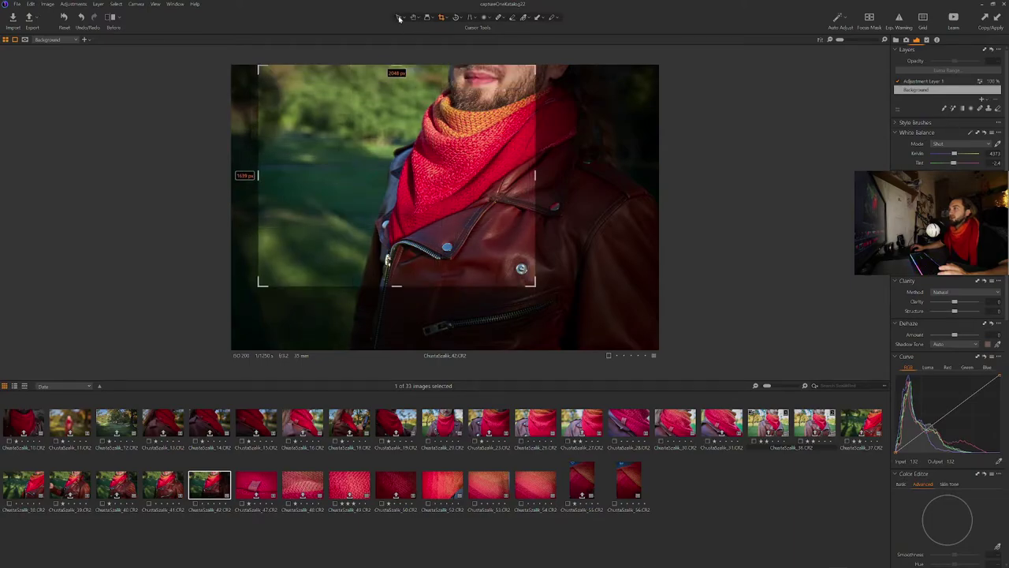
{"action": "left_click", "coordinate": [399, 17]}
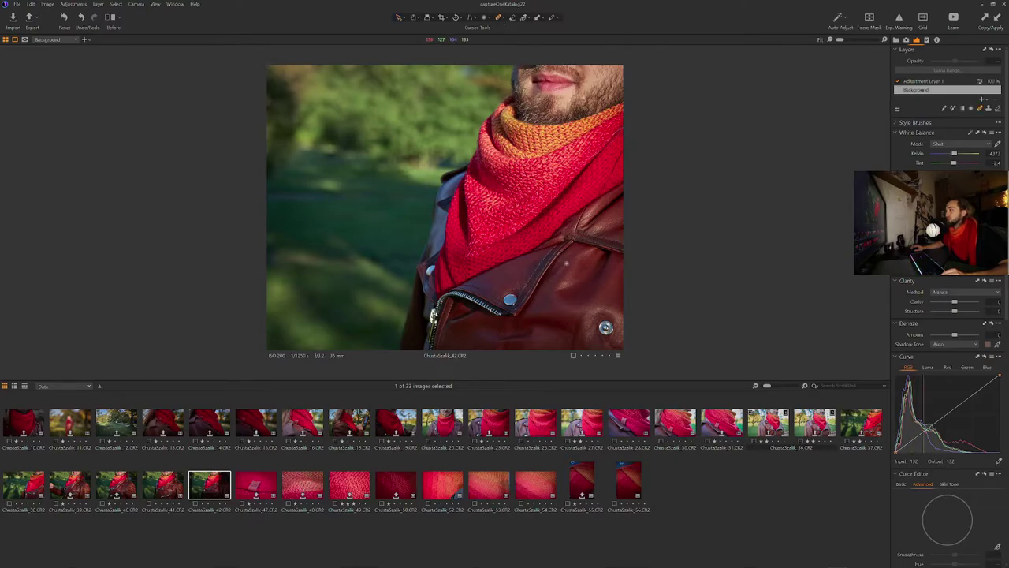
{"action": "key", "text": "q"}
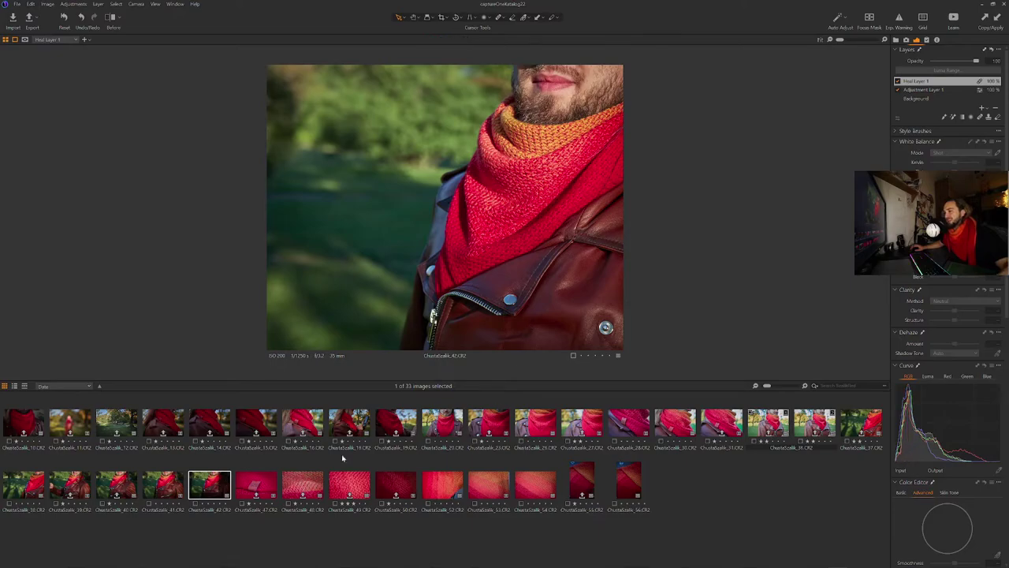
Open photo ChustaSzalik_41 from the filmstrip.
{"action": "left_click", "coordinate": [150, 484]}
Browse photos 41, 31, 20, 27 and 28, ending on ChustaSzalik_18.
{"action": "left_click", "coordinate": [124, 483]}
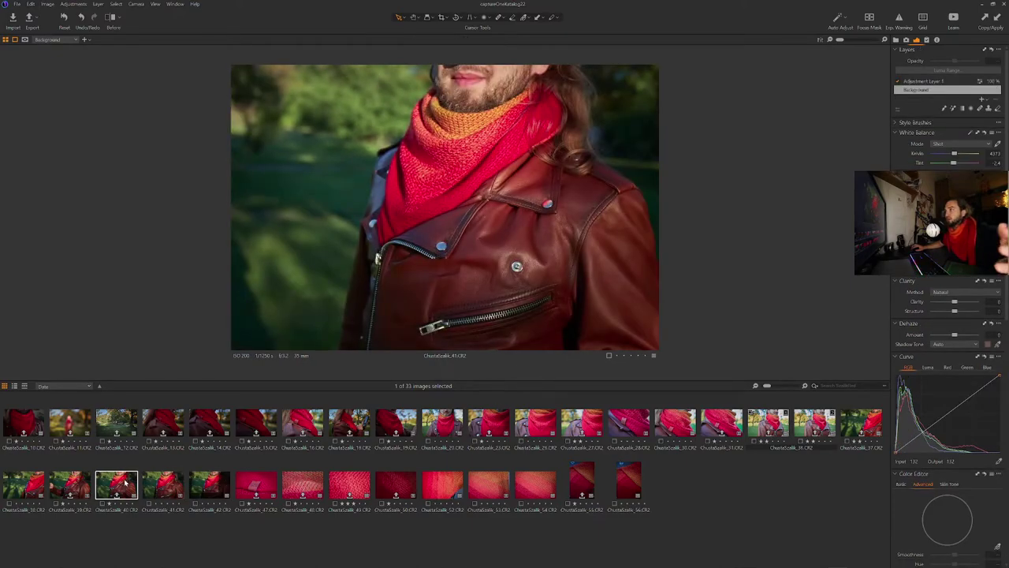
{"action": "left_click", "coordinate": [719, 422]}
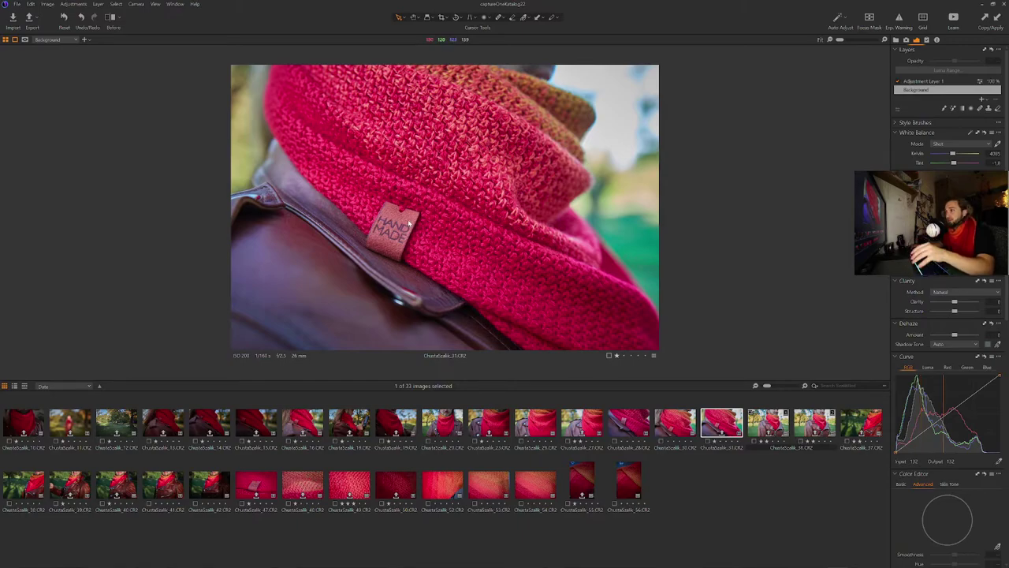
{"action": "left_click", "coordinate": [444, 426]}
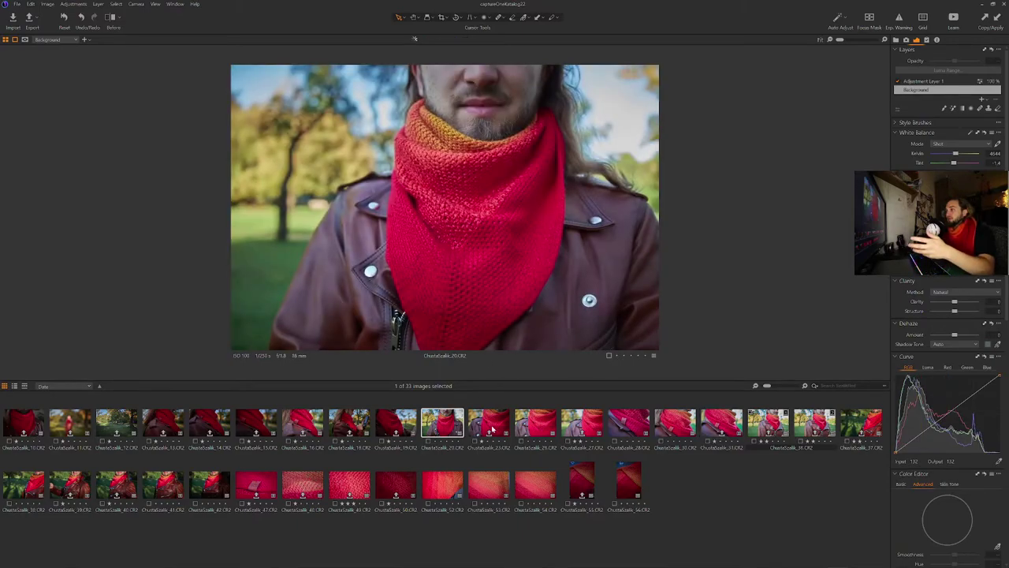
{"action": "left_click", "coordinate": [588, 426]}
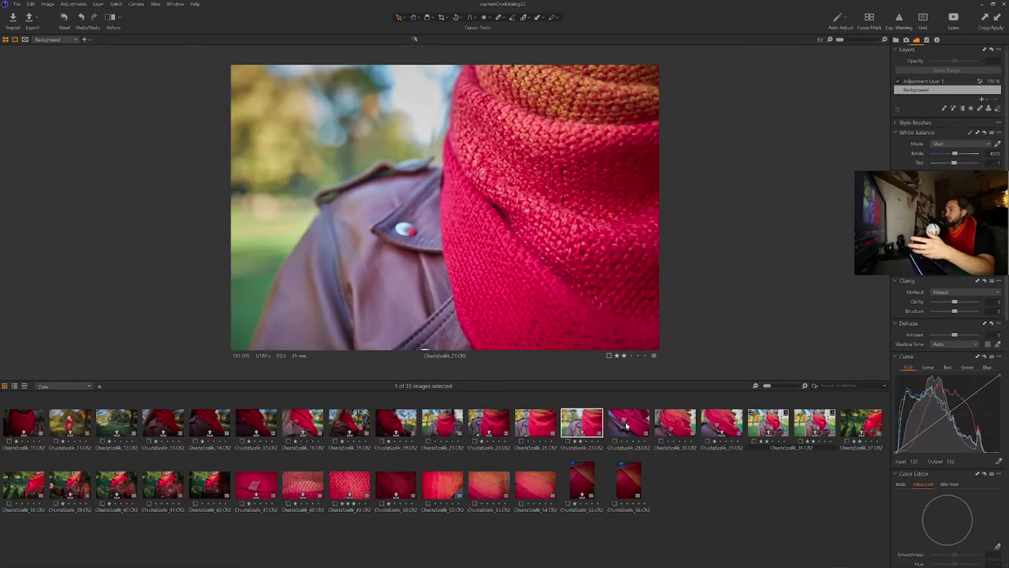
{"action": "key", "text": "Right"}
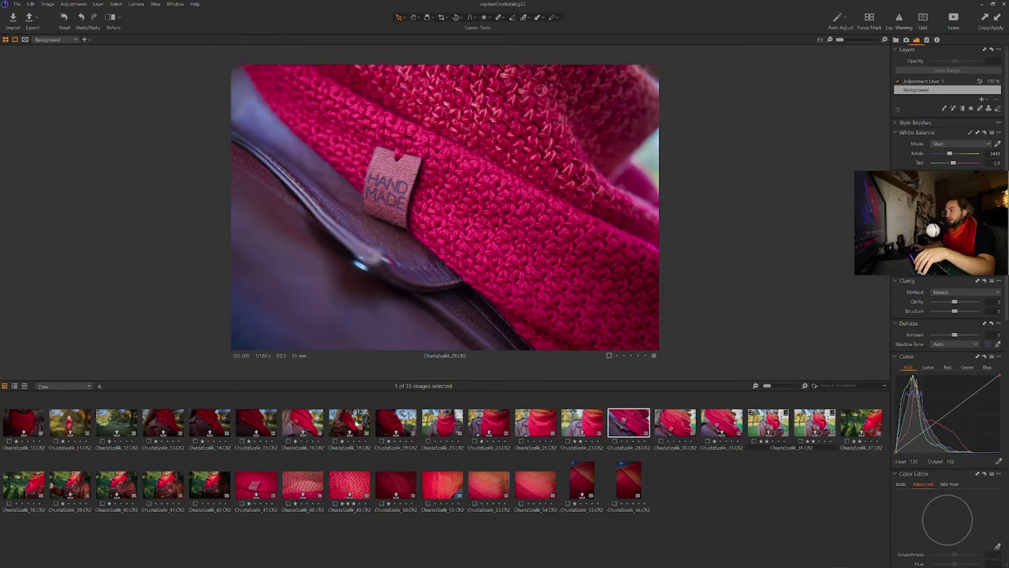
{"action": "left_click", "coordinate": [356, 424]}
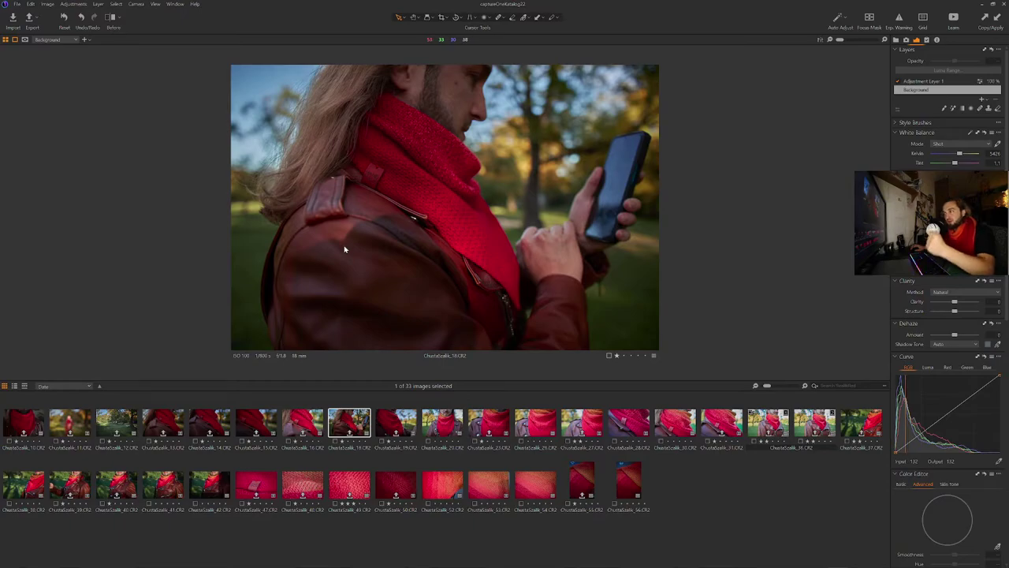
Auto Adjust ChustaSzalik_19, then undo a trial paste of copied adjustments.
{"action": "left_click", "coordinate": [302, 430]}
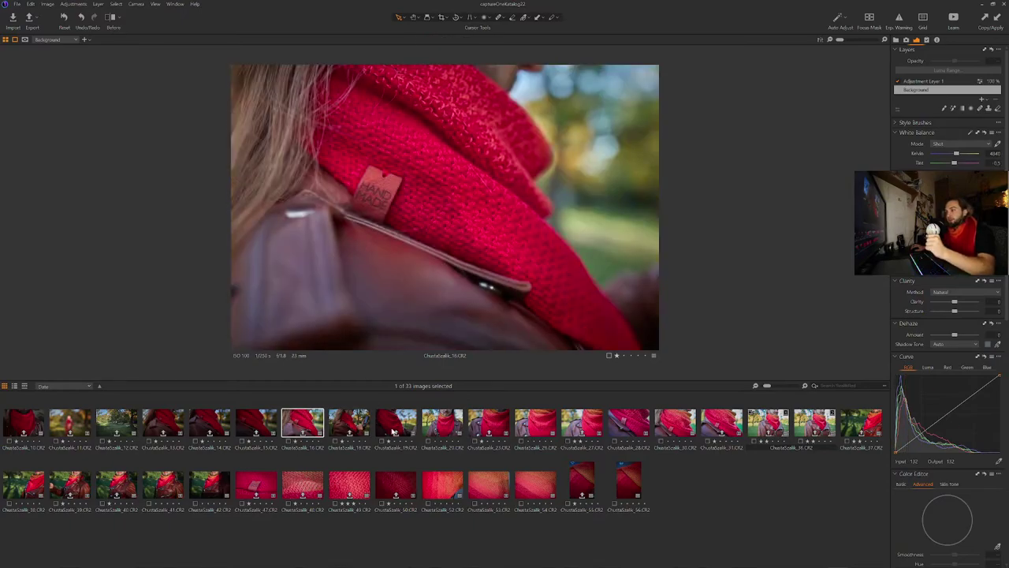
{"action": "left_click", "coordinate": [397, 426]}
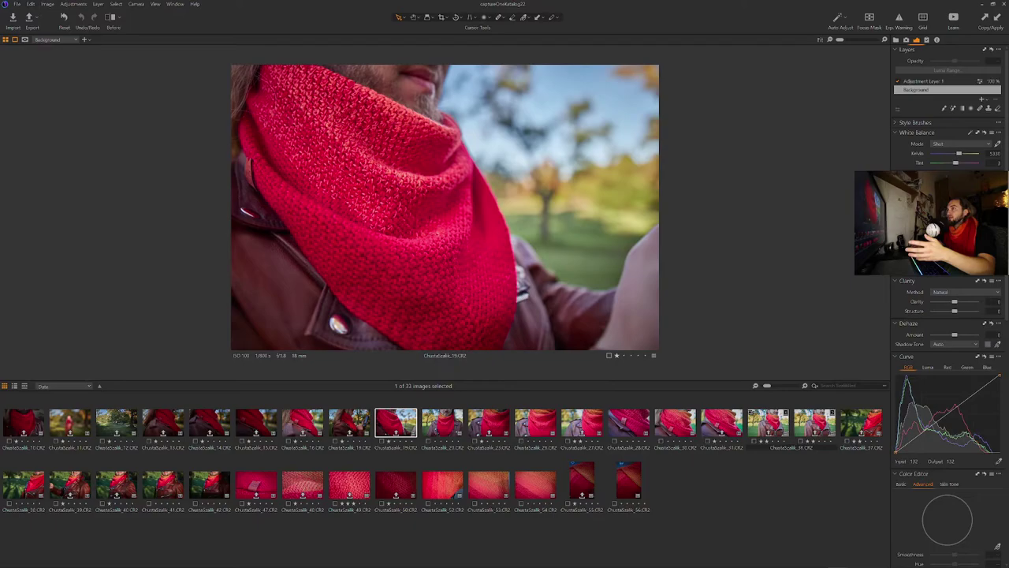
{"action": "left_click", "coordinate": [840, 18]}
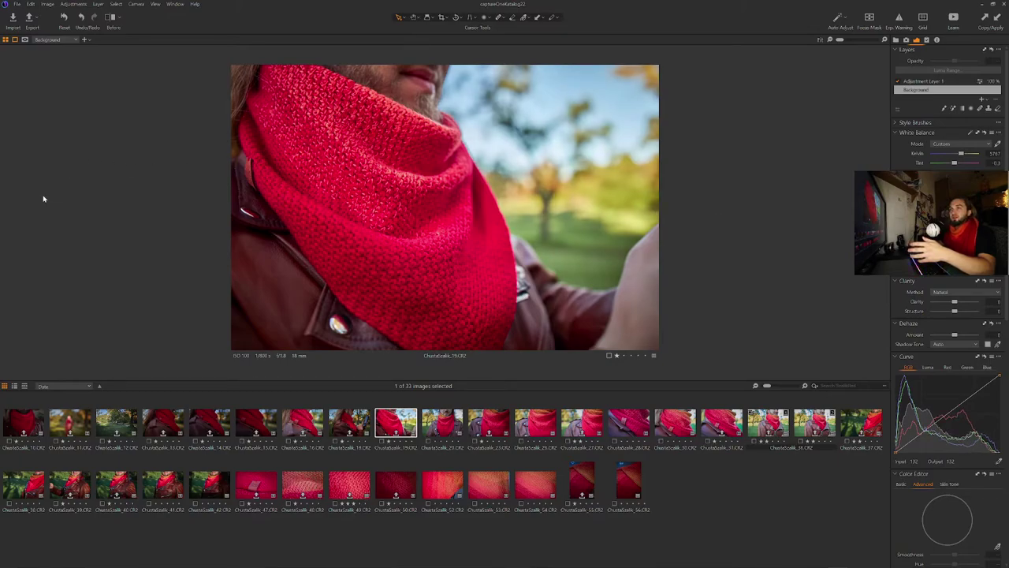
{"action": "key", "text": "ctrl+shift+v"}
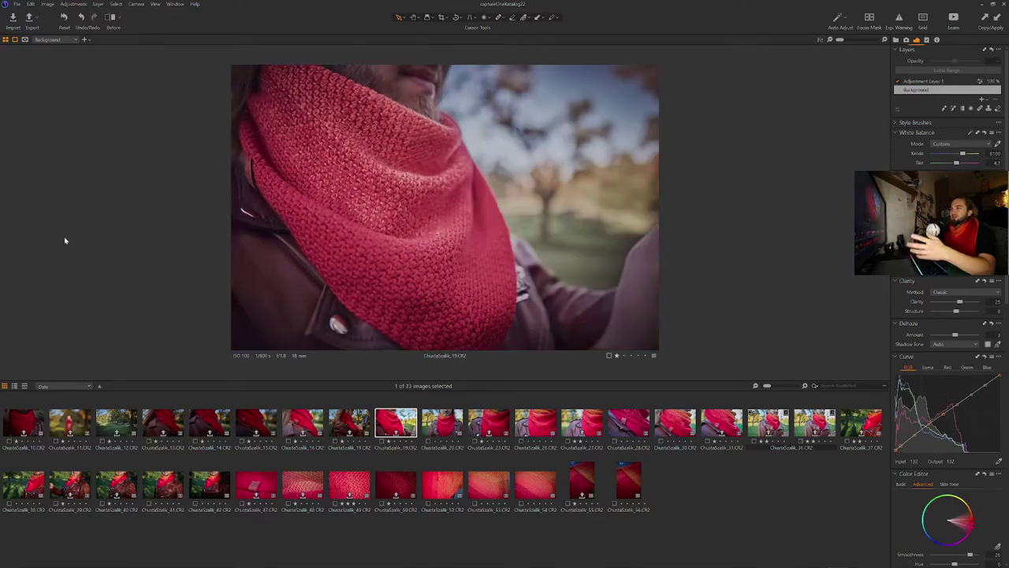
{"action": "key", "text": "ctrl+z"}
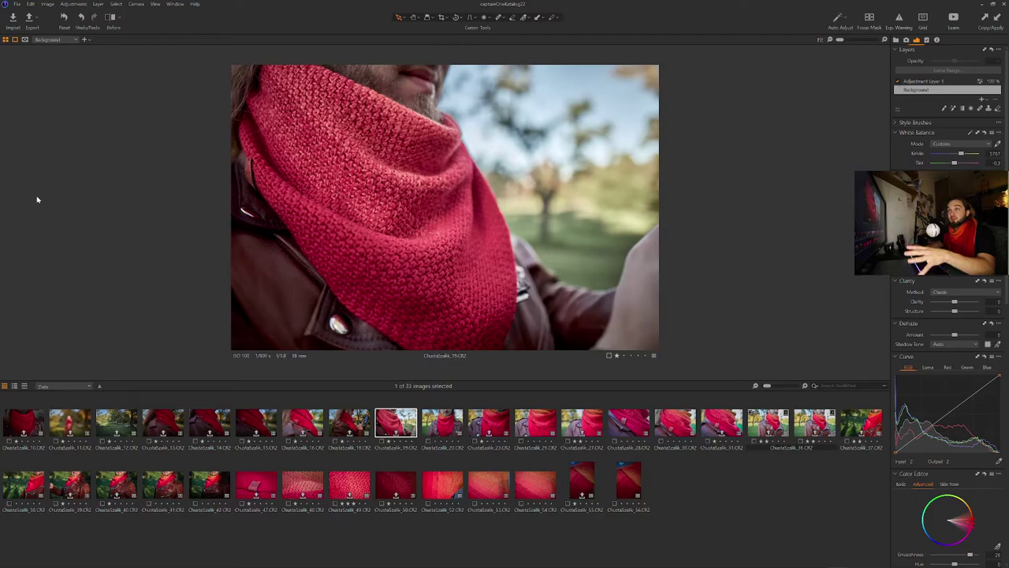
Switch to ChustaSzalik_27, the scarf close-up by the jacket button.
{"action": "left_click", "coordinate": [580, 425]}
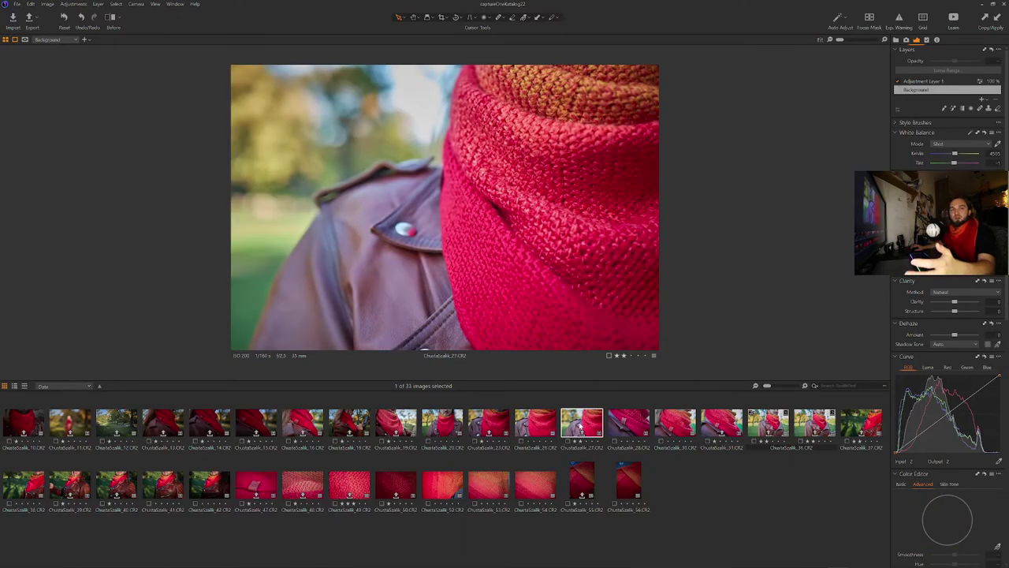